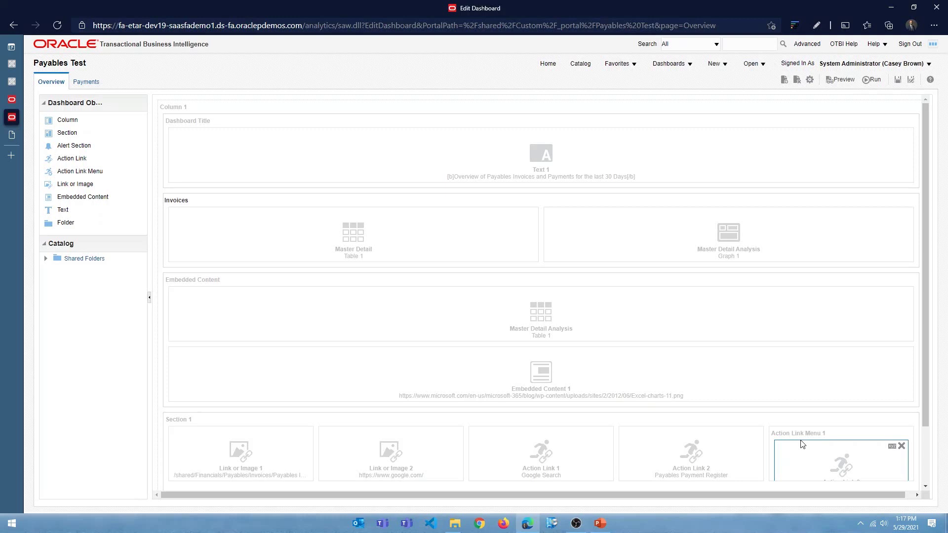
Scroll down and back up through the Overview page's Column 1 sections in the dashboard editor
{"action": "scroll", "coordinate": [834, 424], "scroll_direction": "down", "scroll_amount": 2}
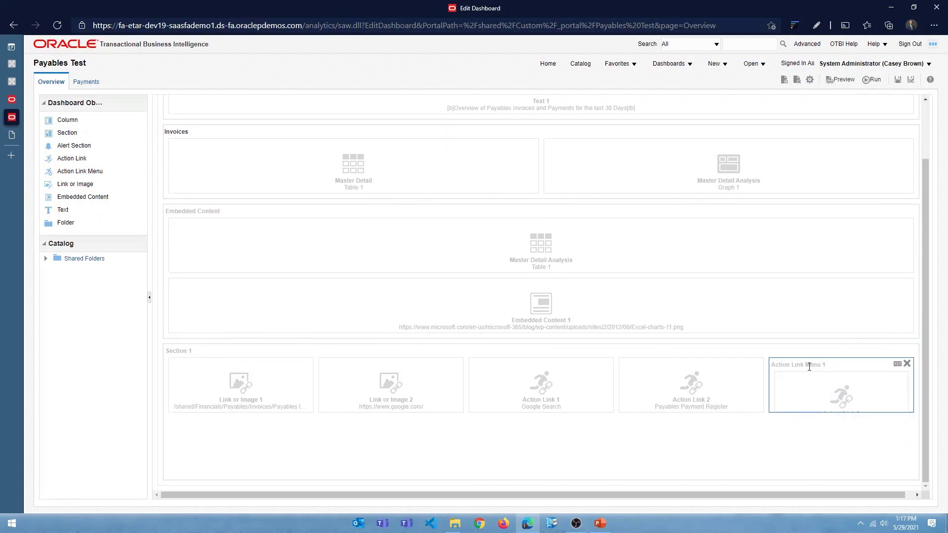
{"action": "scroll", "coordinate": [847, 403], "scroll_direction": "up", "scroll_amount": 2}
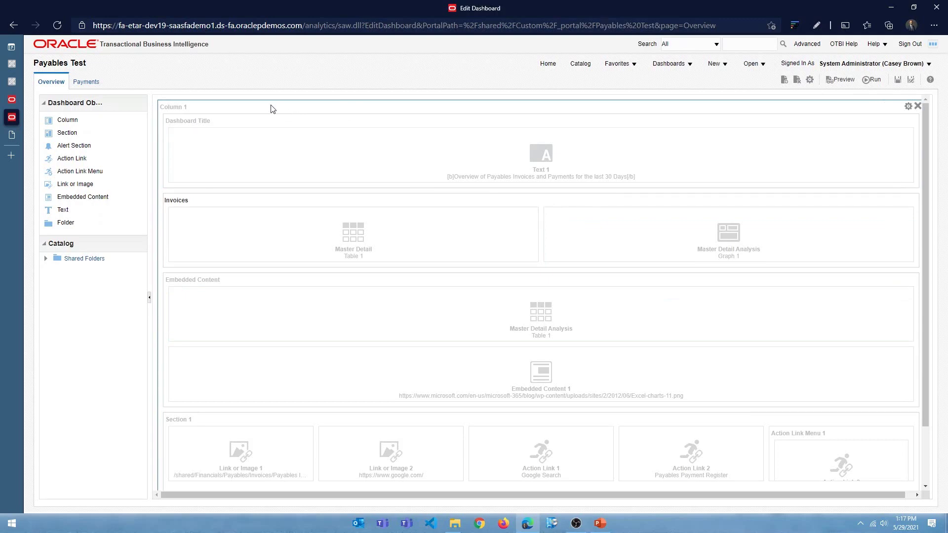
{"action": "left_click", "coordinate": [908, 108]}
{"action": "left_click", "coordinate": [883, 117]}
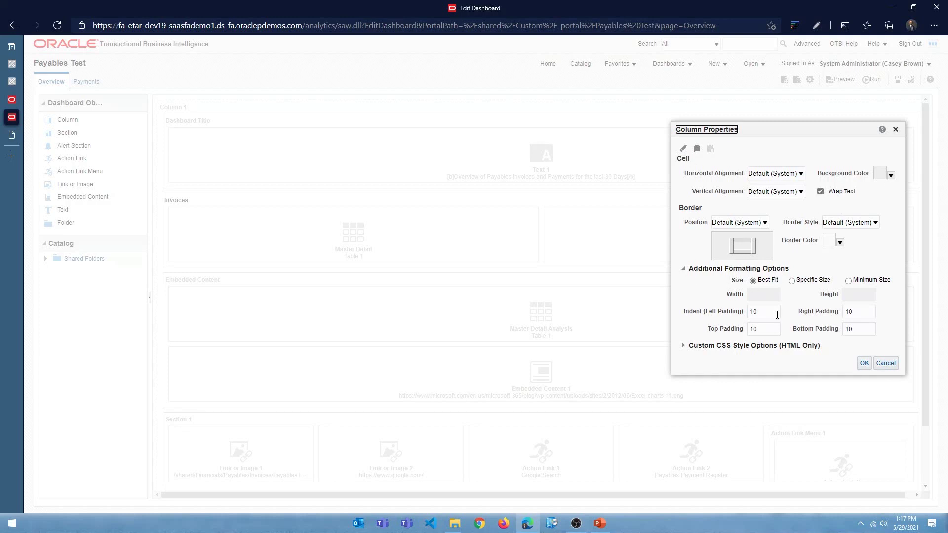
{"action": "left_click", "coordinate": [886, 363]}
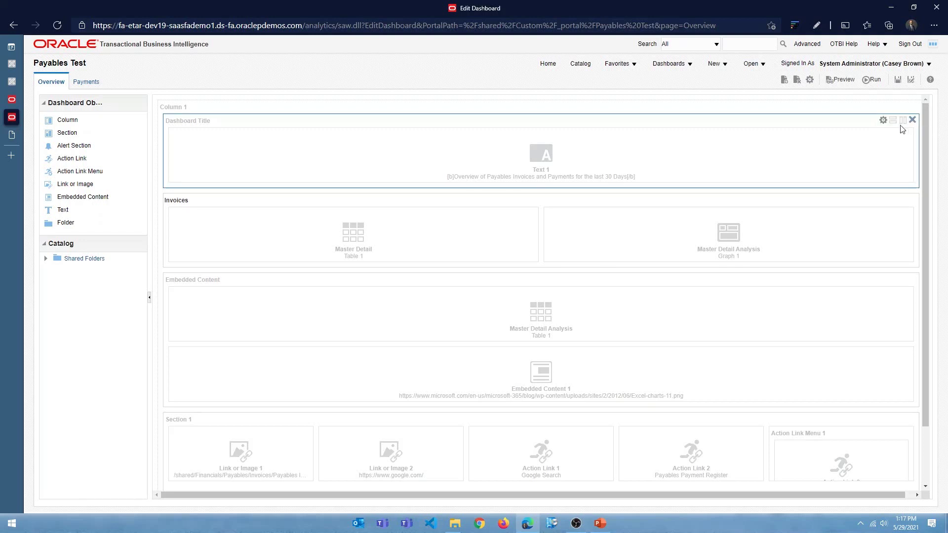
Preview the Dashboard Title's Format Section dialog without changes, then show the Invoices section's options
{"action": "left_click", "coordinate": [883, 121]}
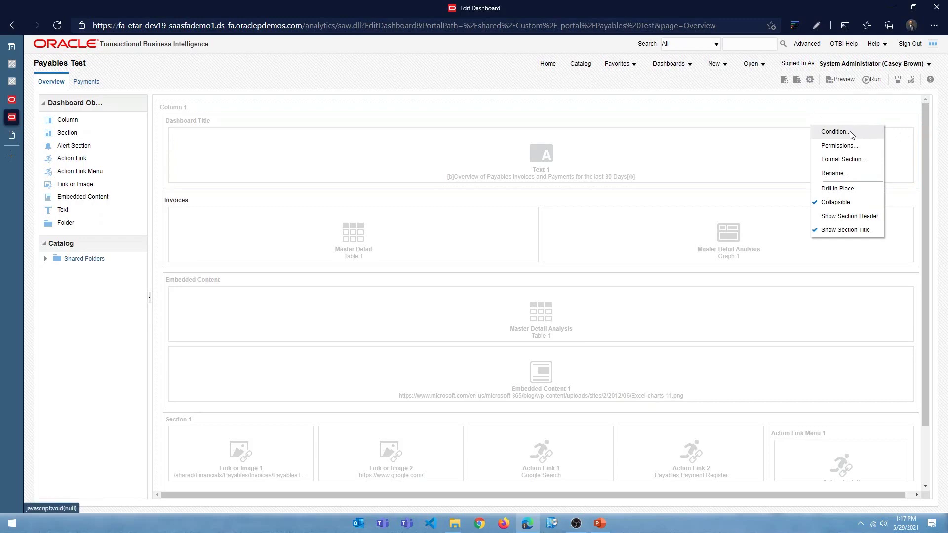
{"action": "left_click", "coordinate": [852, 161]}
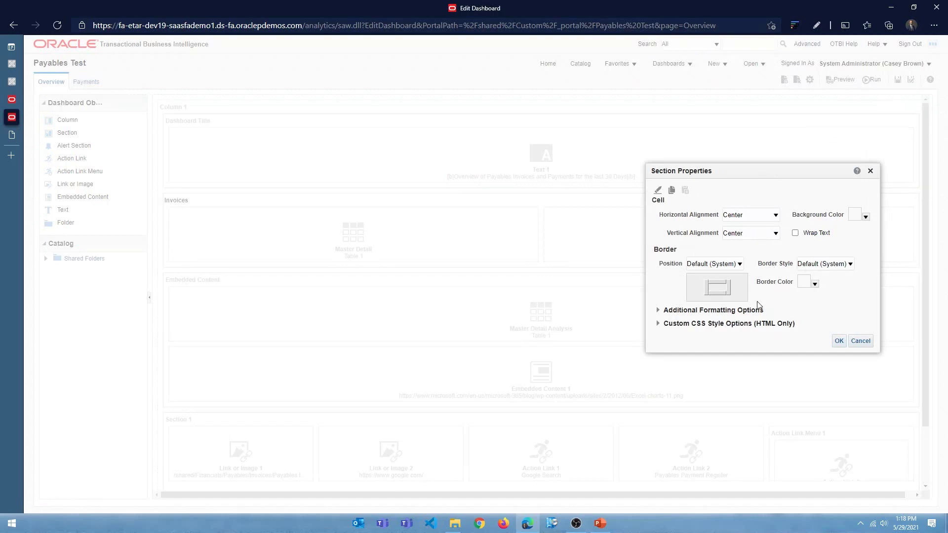
{"action": "left_click", "coordinate": [862, 342]}
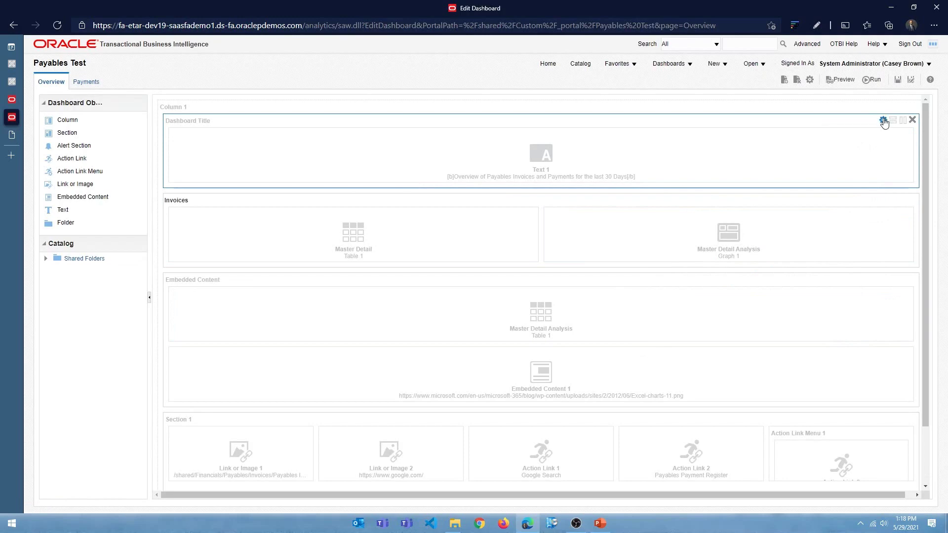
{"action": "left_click", "coordinate": [883, 120]}
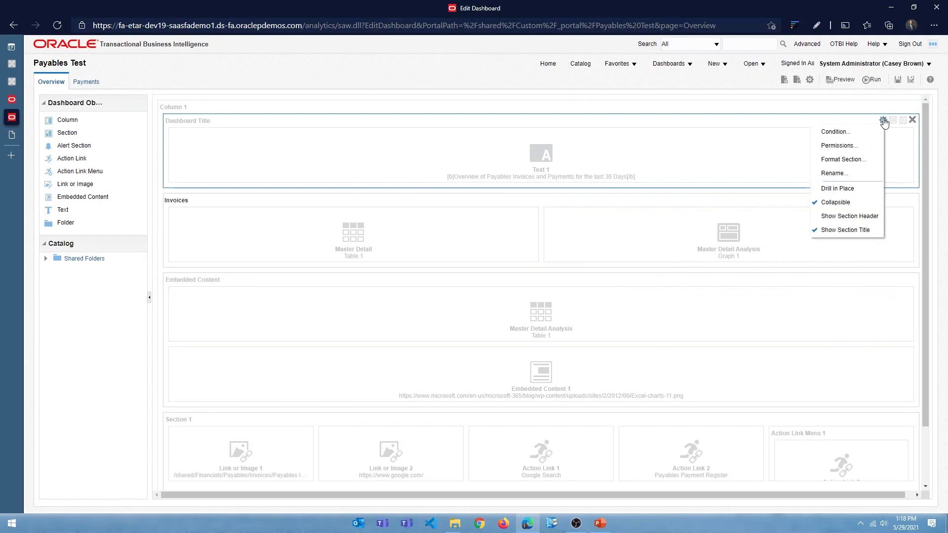
{"action": "left_click", "coordinate": [882, 199]}
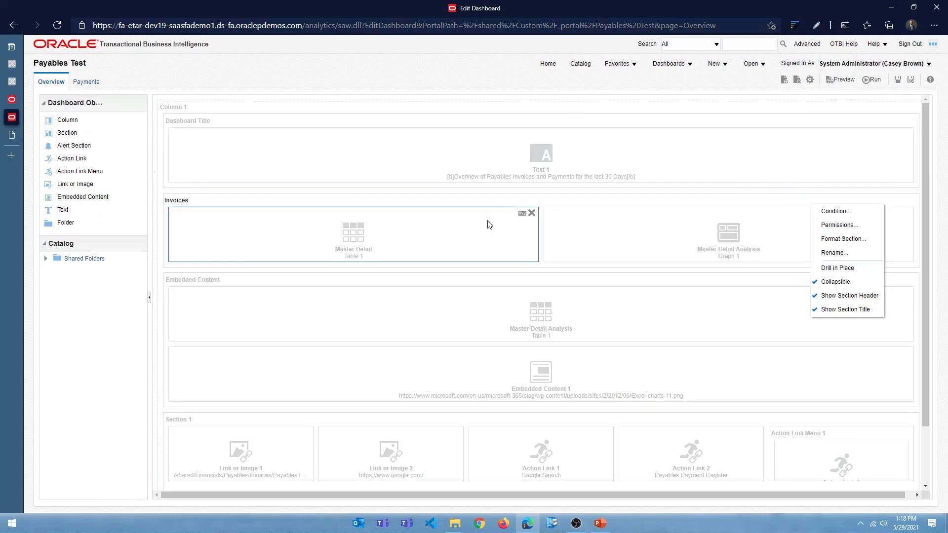
{"action": "left_click", "coordinate": [468, 226]}
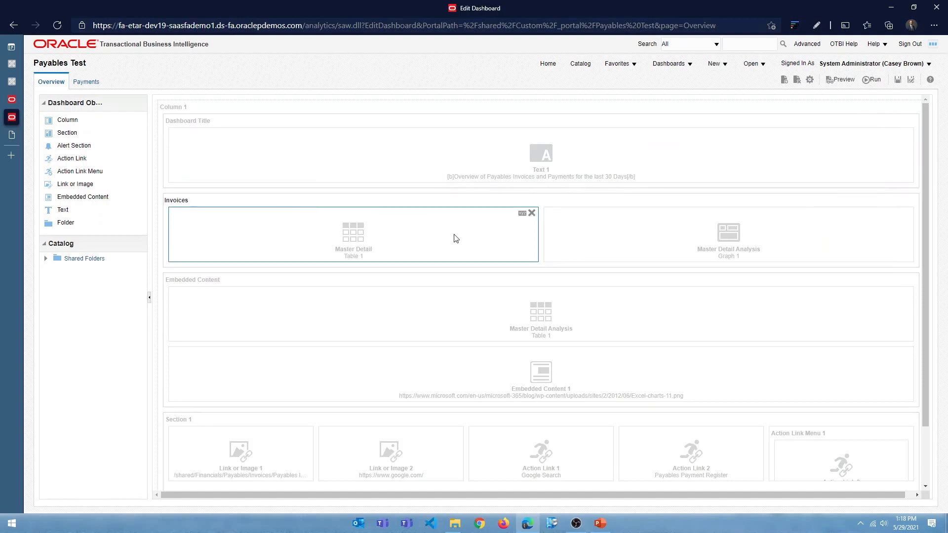
{"action": "left_click", "coordinate": [522, 214]}
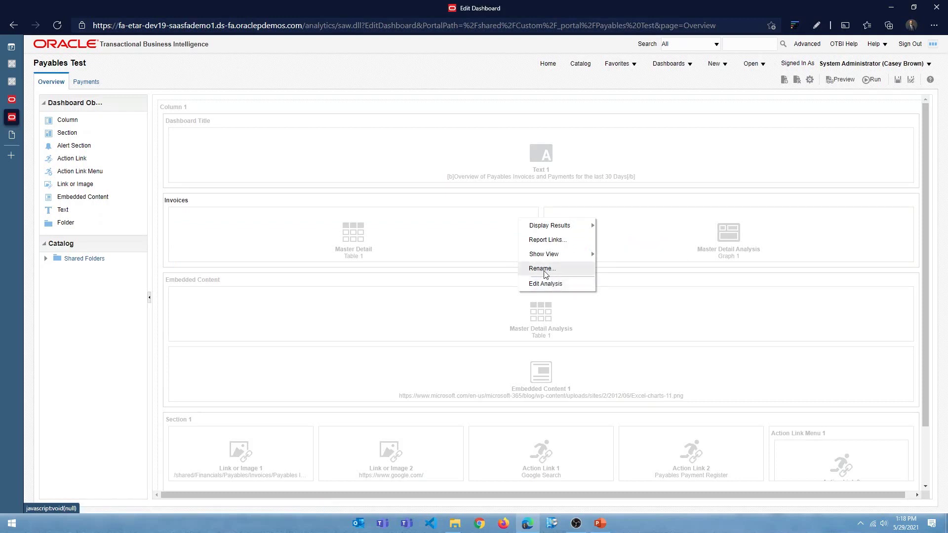
{"action": "mouse_move", "coordinate": [553, 256]}
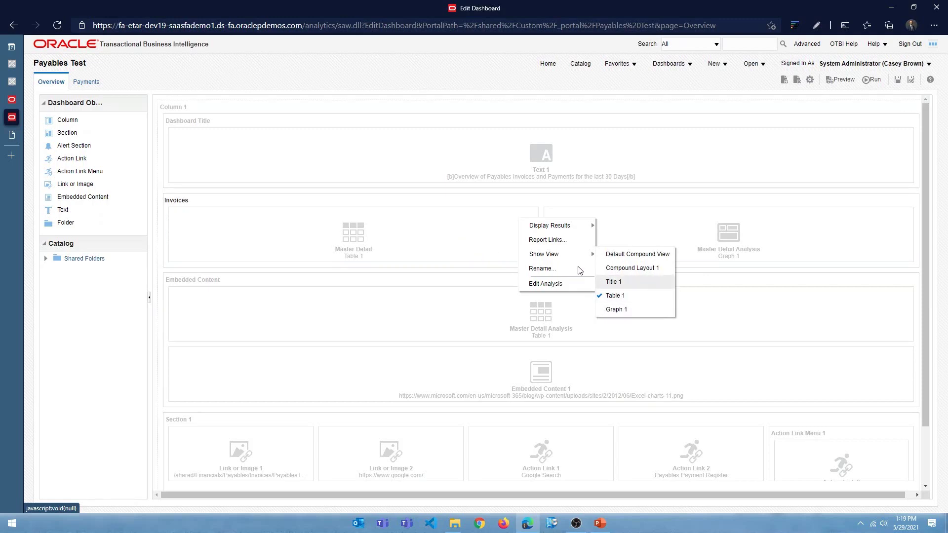
{"action": "left_click", "coordinate": [458, 239]}
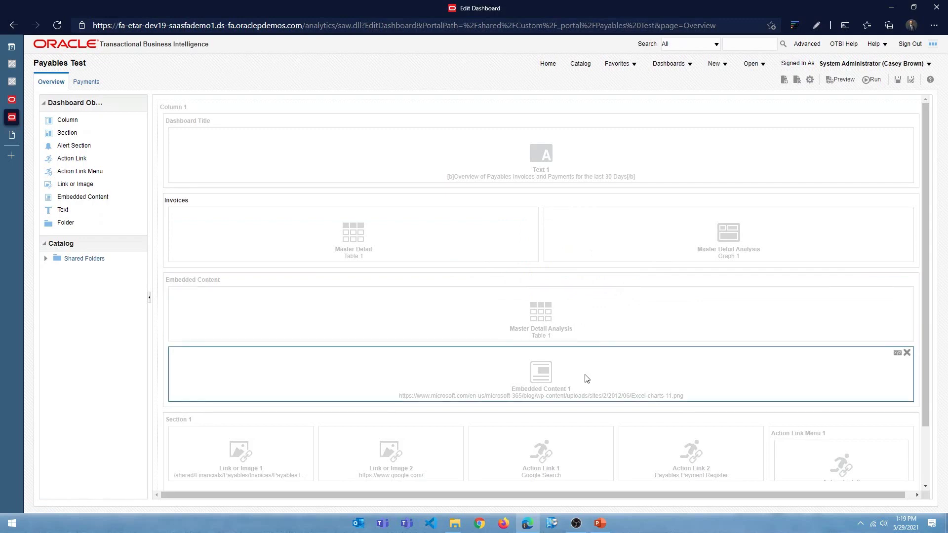
{"action": "left_click", "coordinate": [897, 353]}
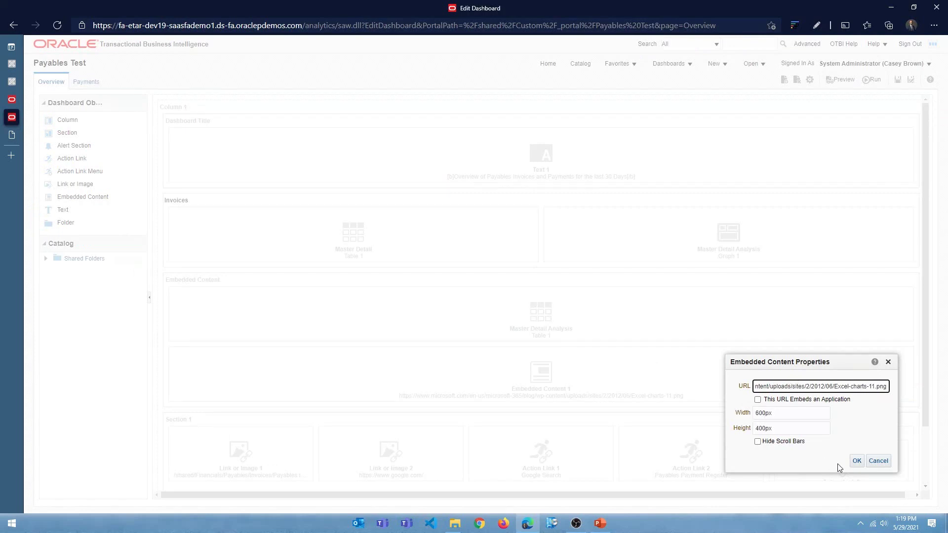
{"action": "left_click", "coordinate": [881, 463]}
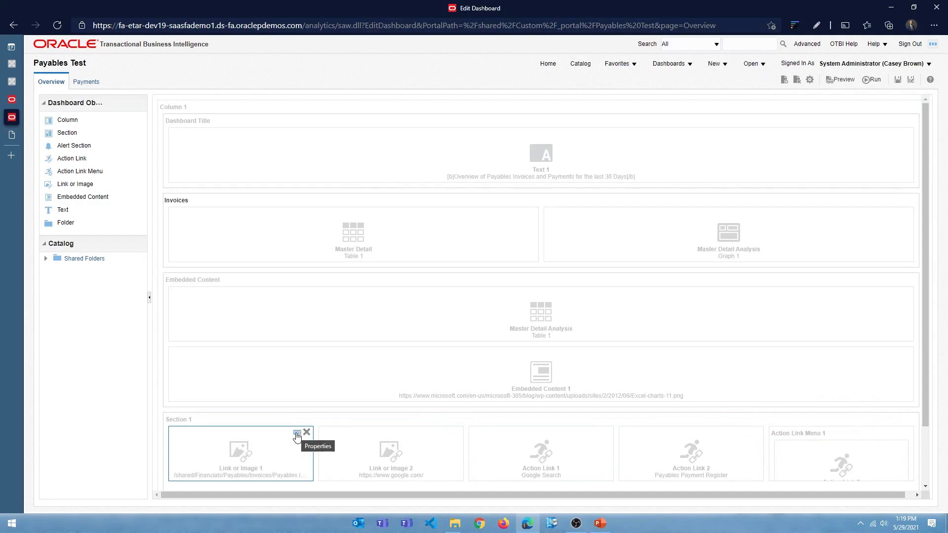
{"action": "left_click", "coordinate": [297, 434]}
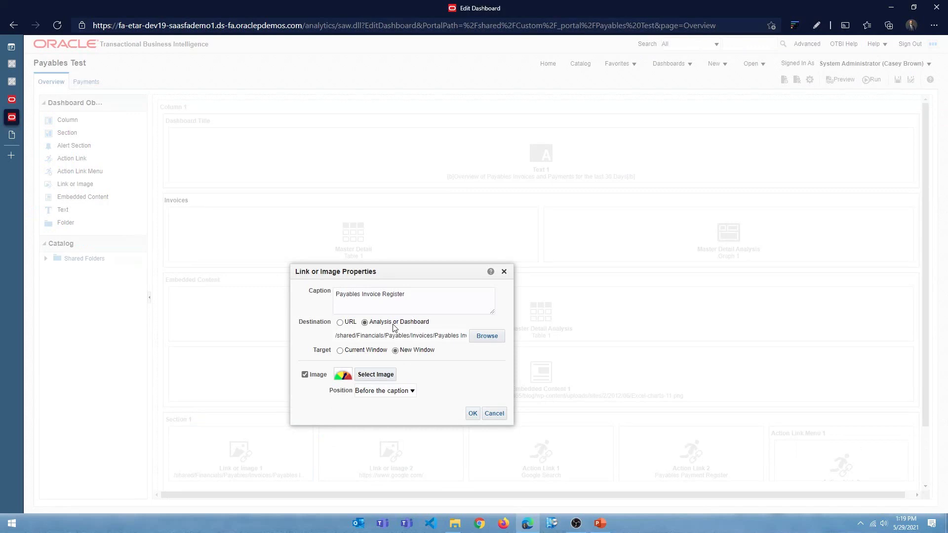
{"action": "left_click", "coordinate": [472, 413]}
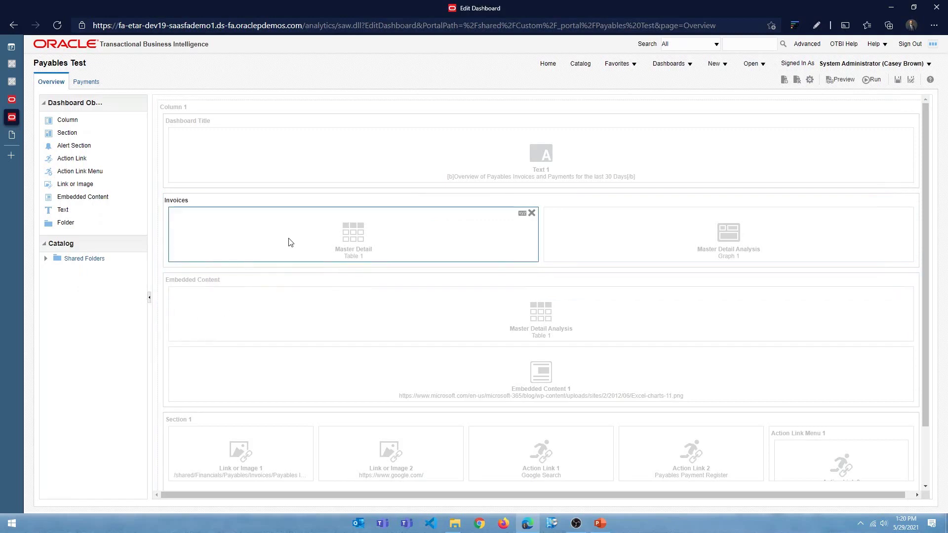
Run the Payables Test dashboard to view the Overview page live
{"action": "left_click", "coordinate": [873, 80]}
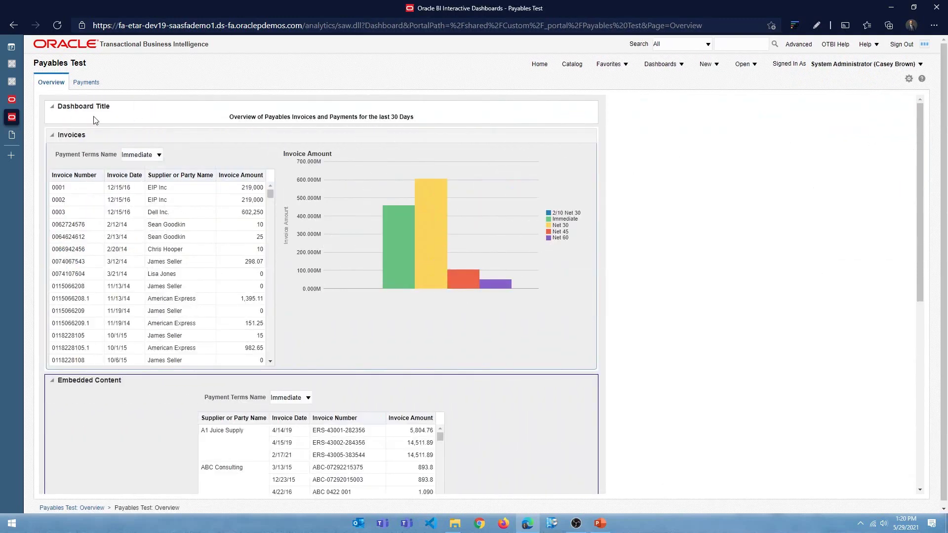
{"action": "left_click_drag", "start_coordinate": [229, 122], "coordinate": [422, 119]}
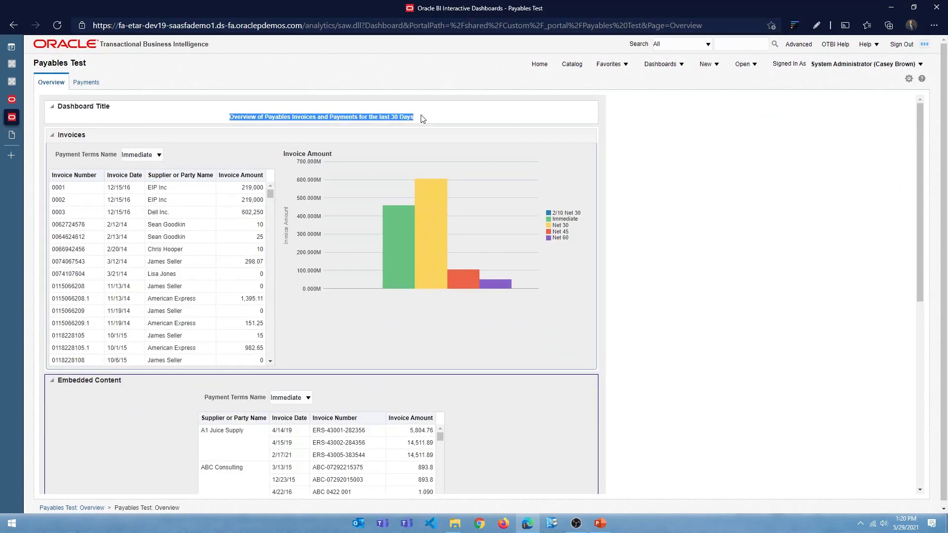
{"action": "left_click", "coordinate": [419, 122]}
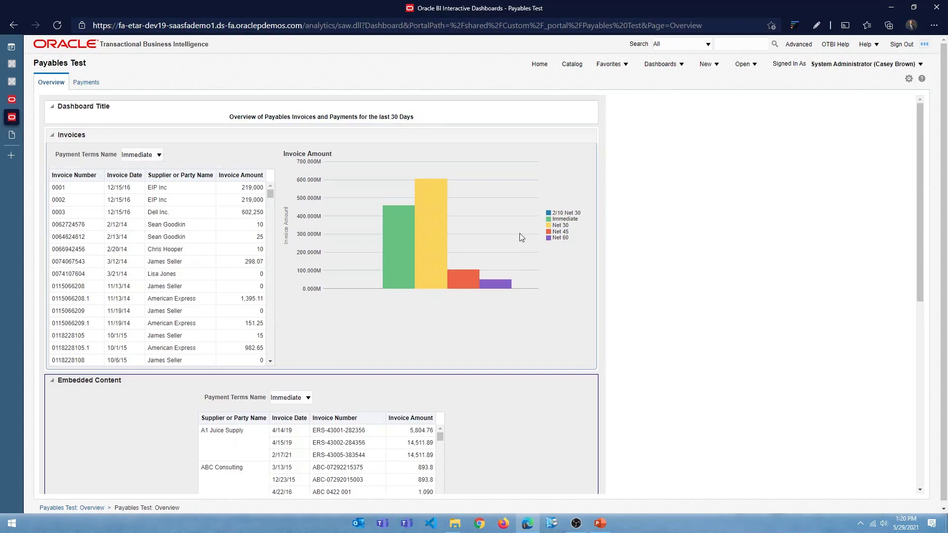
Scroll to the bottom of the Overview page to show the My sales chart and payables links
{"action": "scroll", "coordinate": [646, 297], "scroll_direction": "down", "scroll_amount": 3}
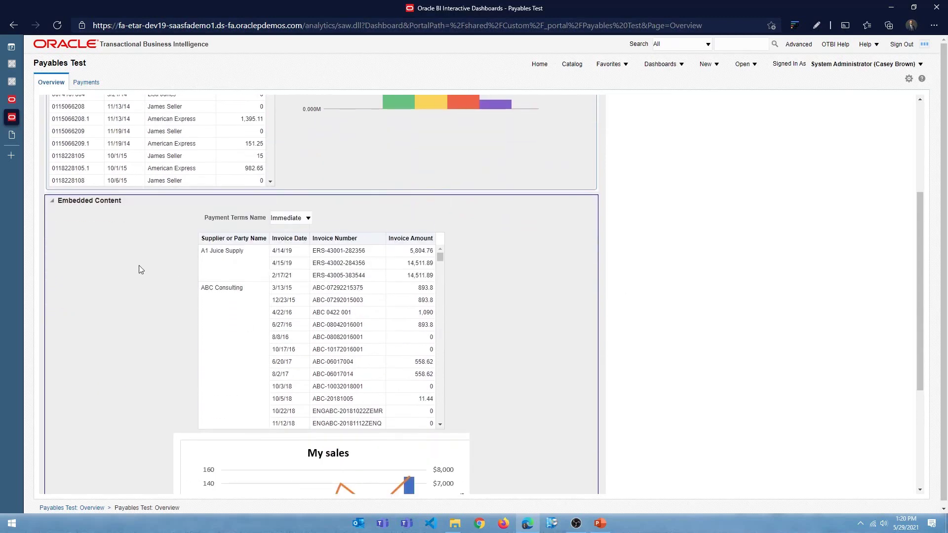
{"action": "scroll", "coordinate": [133, 276], "scroll_direction": "down", "scroll_amount": 1}
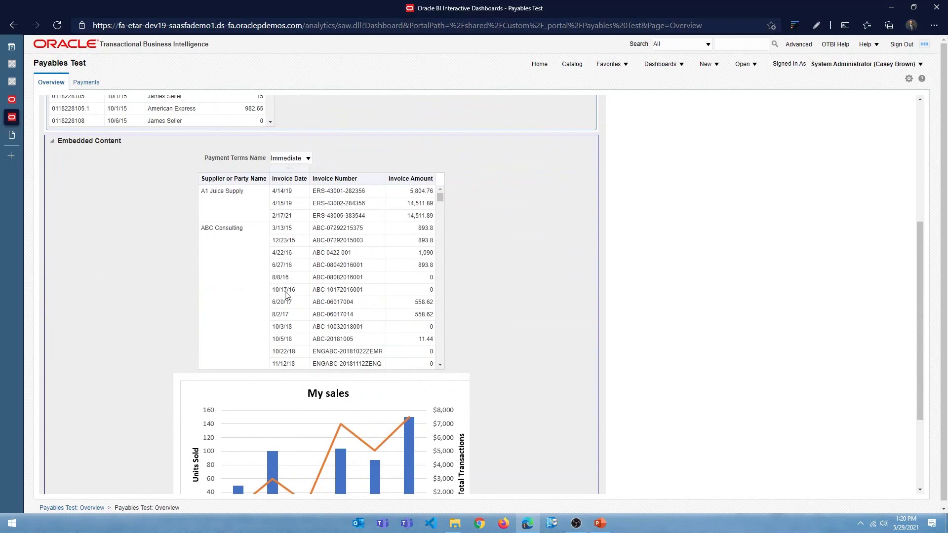
{"action": "scroll", "coordinate": [628, 298], "scroll_direction": "down", "scroll_amount": 2}
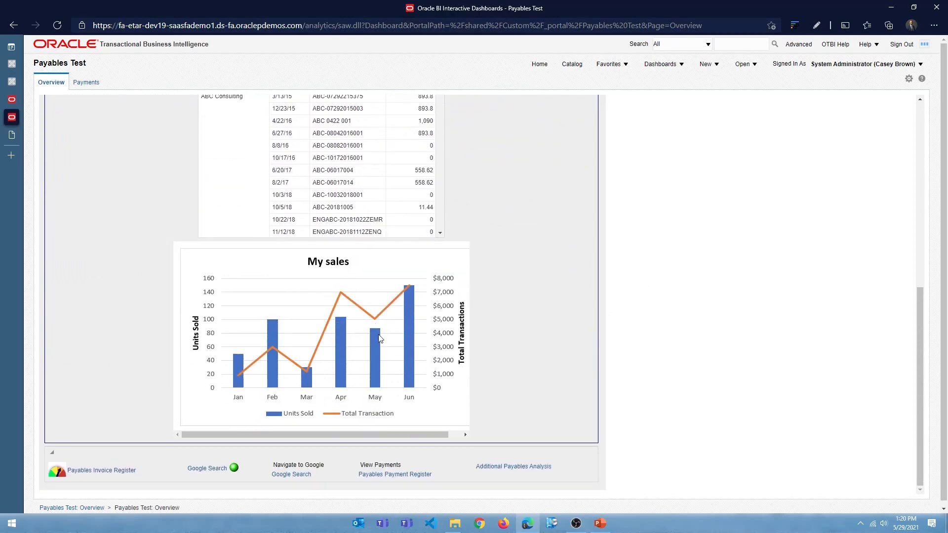
{"action": "scroll", "coordinate": [504, 339], "scroll_direction": "down", "scroll_amount": 1}
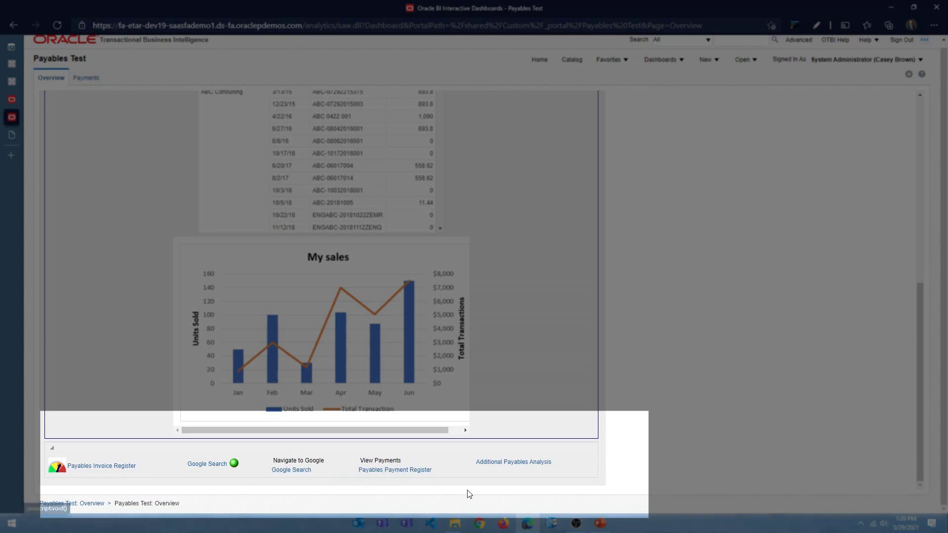
Choose General Journals Report from the Additional Payables Analysis link menu
{"action": "left_click", "coordinate": [508, 466]}
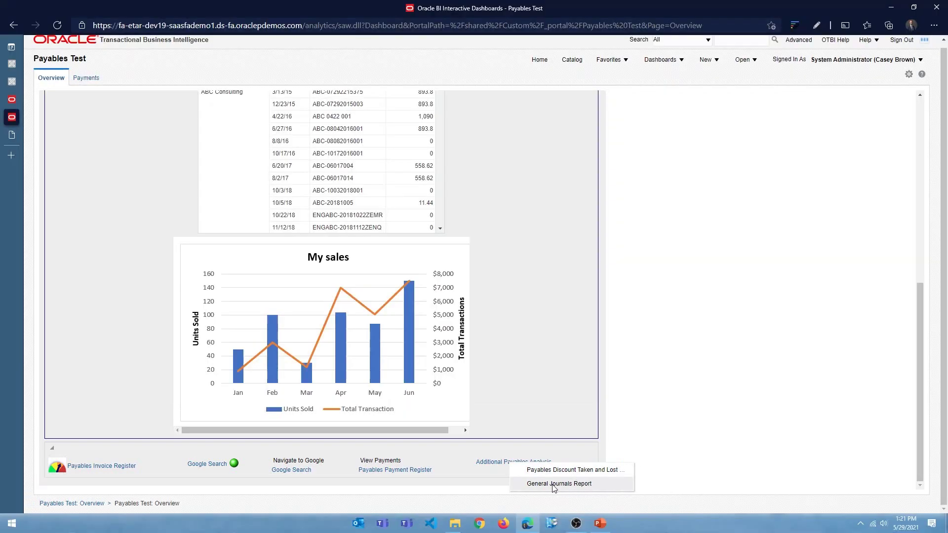
{"action": "left_click", "coordinate": [553, 484]}
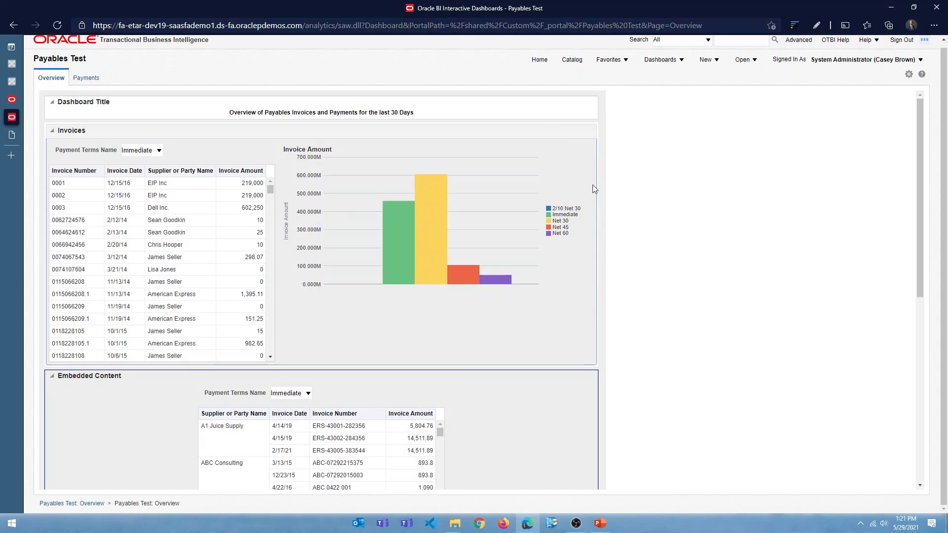
Collapse the Embedded Content, payables report links and Invoices sections of the Overview page
{"action": "scroll", "coordinate": [604, 266], "scroll_direction": "down", "scroll_amount": 1}
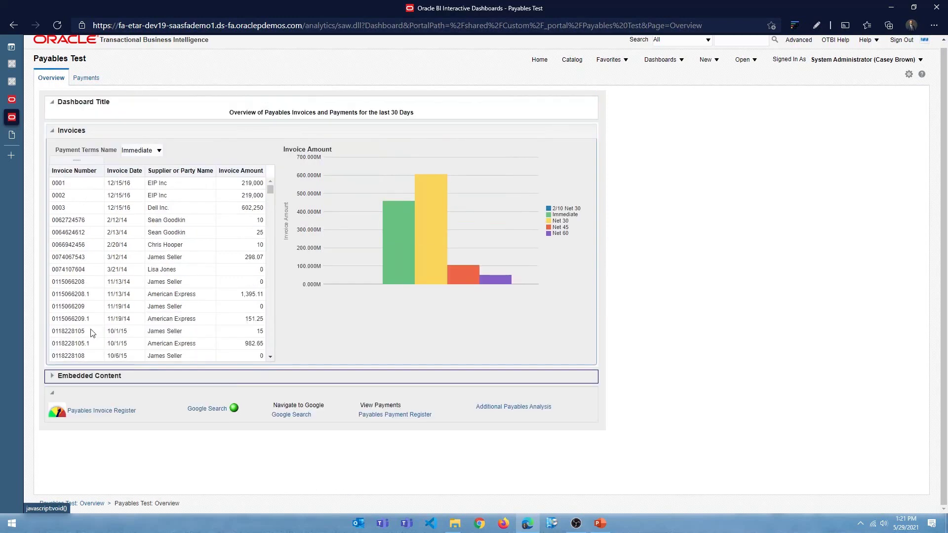
{"action": "left_click", "coordinate": [52, 316]}
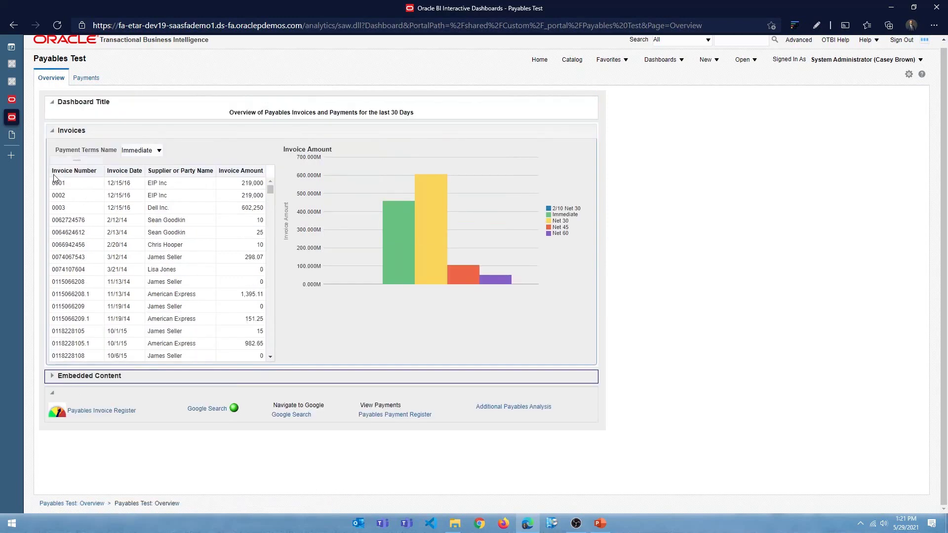
{"action": "left_click", "coordinate": [53, 396]}
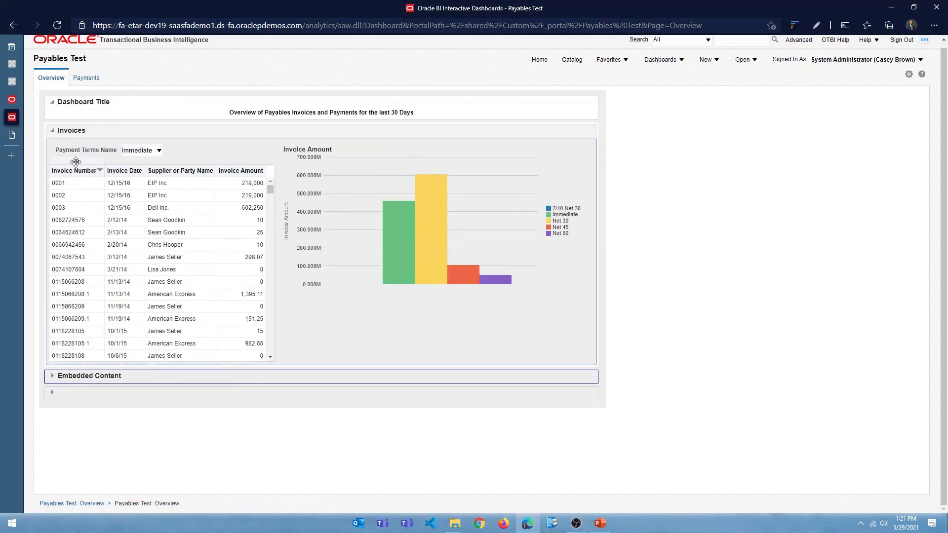
{"action": "left_click", "coordinate": [52, 131]}
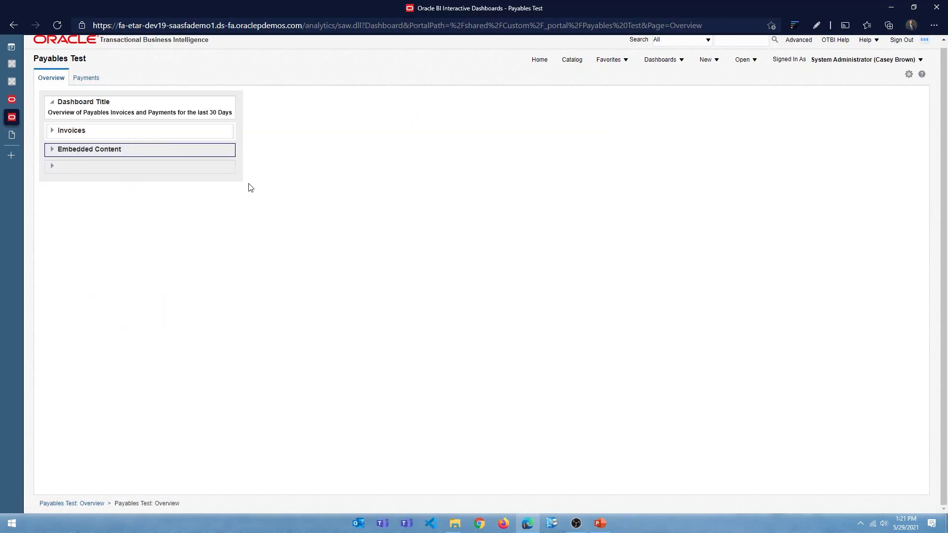
Review the Payments page charts, collapse its top Invoice Amount section, and return to Overview
{"action": "left_click", "coordinate": [85, 78]}
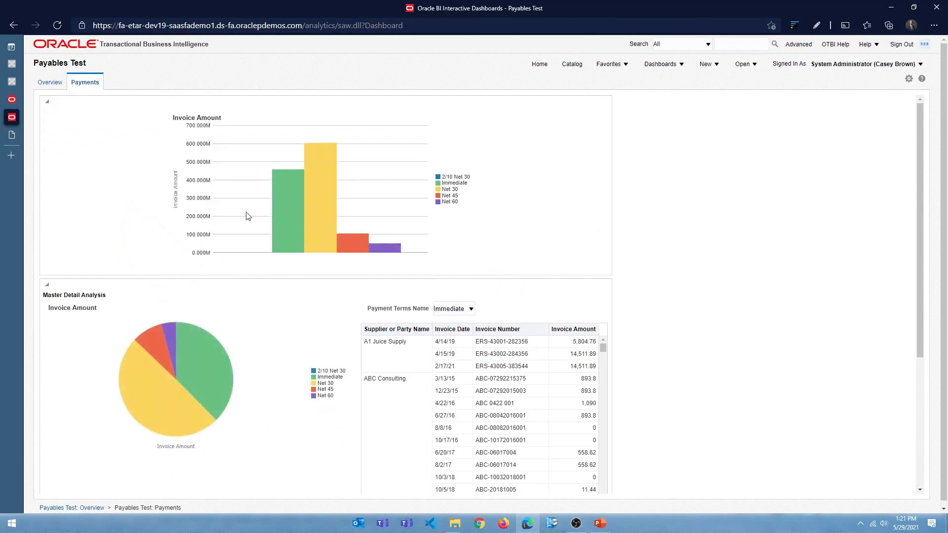
{"action": "scroll", "coordinate": [351, 216], "scroll_direction": "down", "scroll_amount": 3}
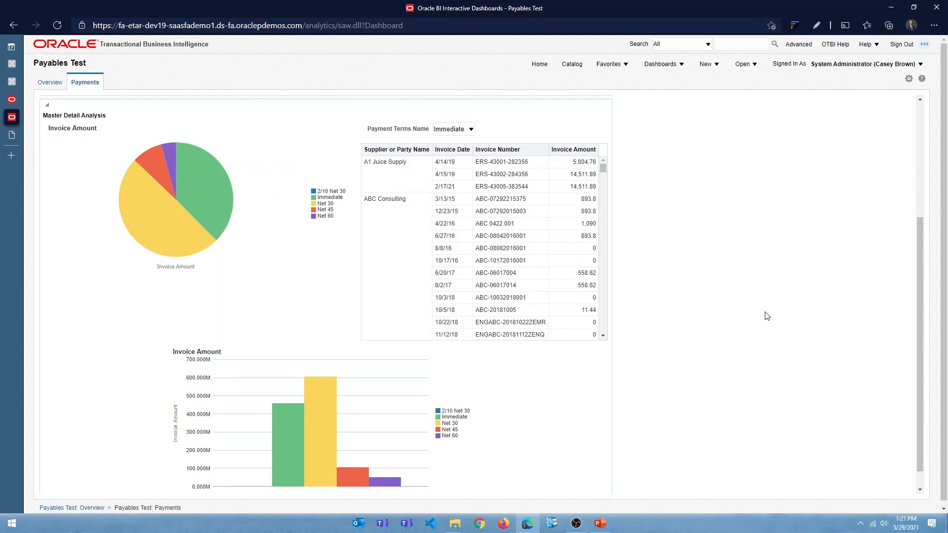
{"action": "mouse_move", "coordinate": [178, 248]}
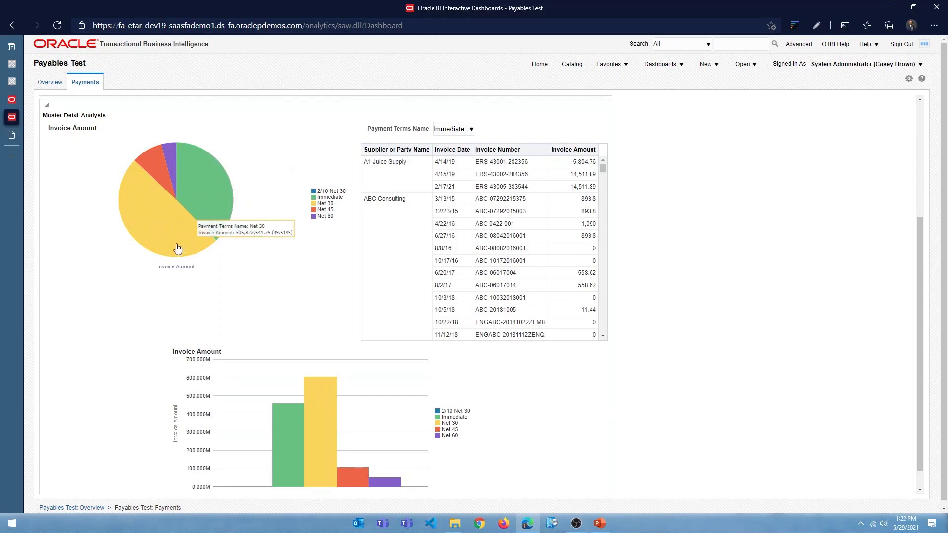
{"action": "scroll", "coordinate": [622, 292], "scroll_direction": "down", "scroll_amount": 1}
{"action": "scroll", "coordinate": [163, 232], "scroll_direction": "up", "scroll_amount": 4}
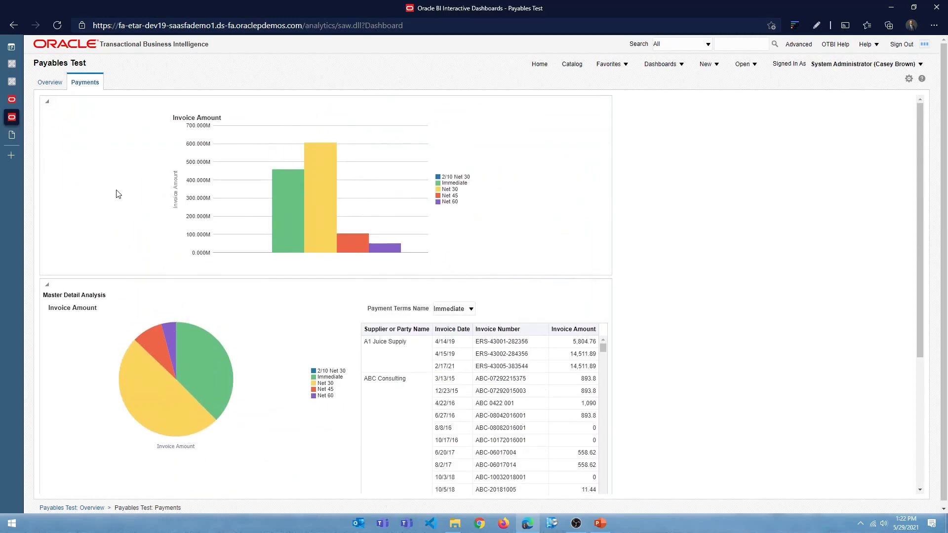
{"action": "left_click", "coordinate": [47, 101]}
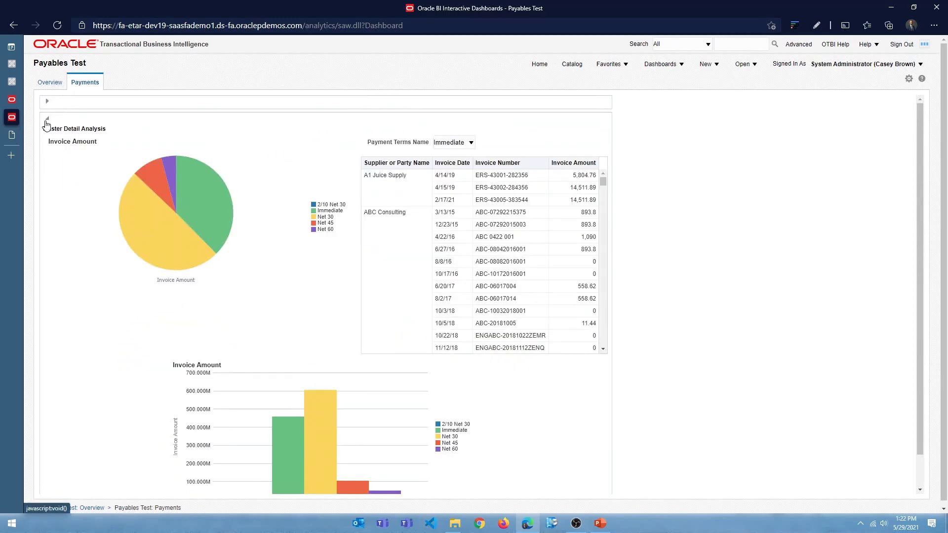
{"action": "left_click", "coordinate": [49, 83]}
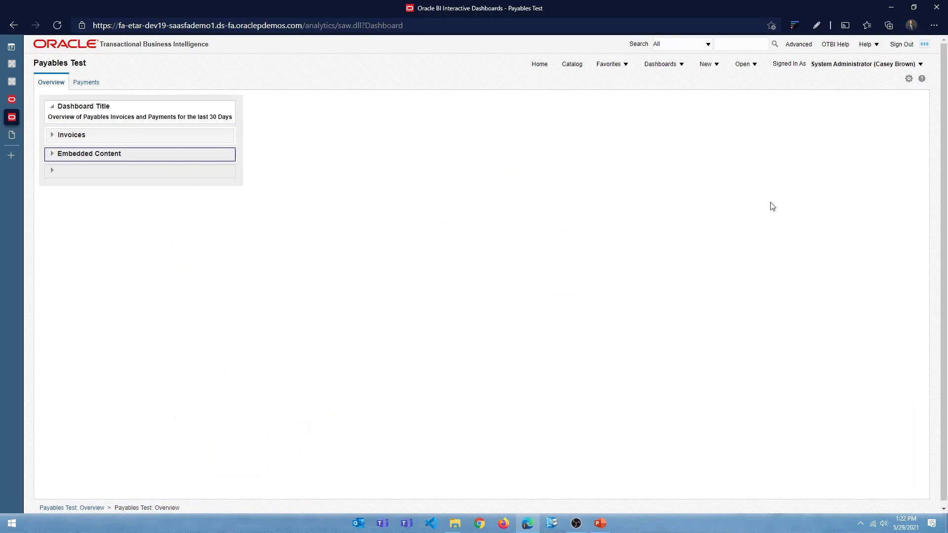
Switch Payables Test into Edit Dashboard mode and show the editor's page options list
{"action": "left_click", "coordinate": [908, 80]}
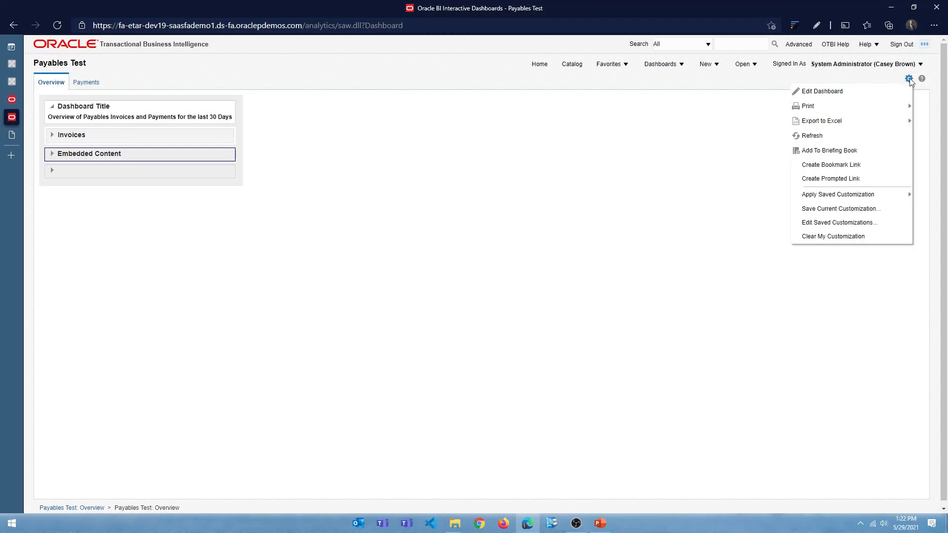
{"action": "left_click", "coordinate": [832, 93]}
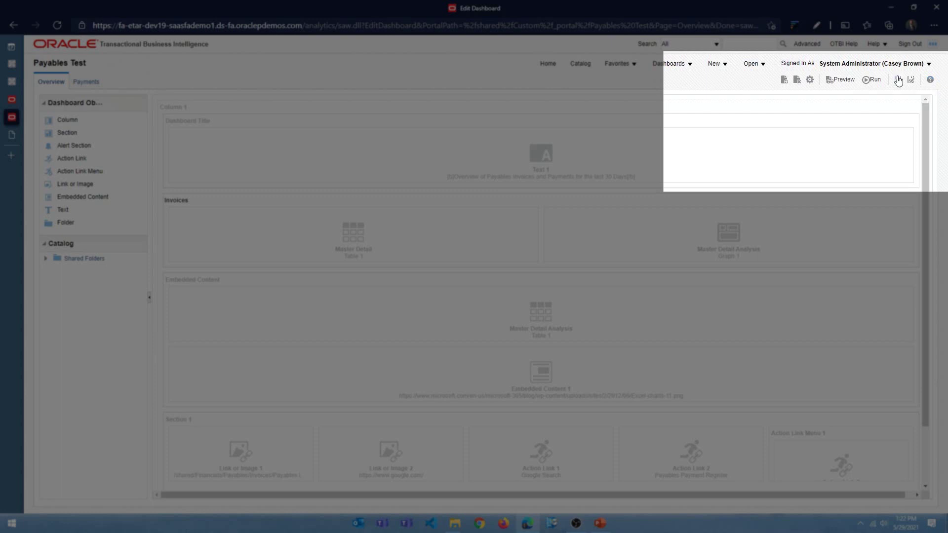
{"action": "left_click", "coordinate": [809, 80]}
{"action": "mouse_move", "coordinate": [850, 142]}
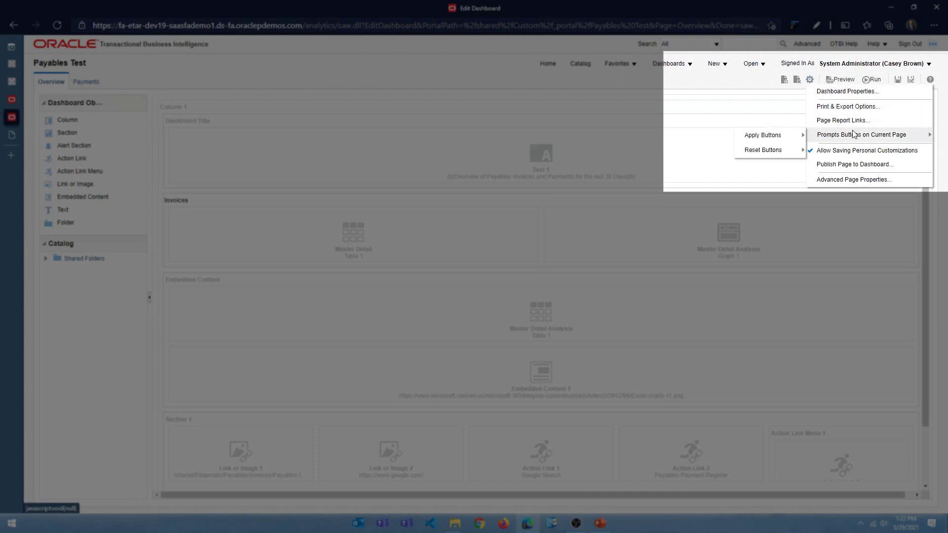